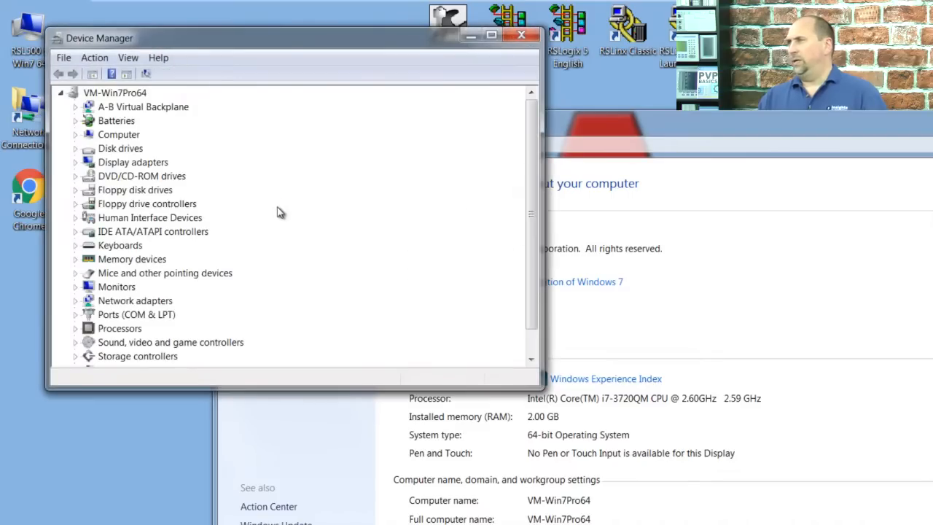
Start a manual driver update for the ANC-120e device, choosing to pick the driver from the list on the computer.
click(75, 301)
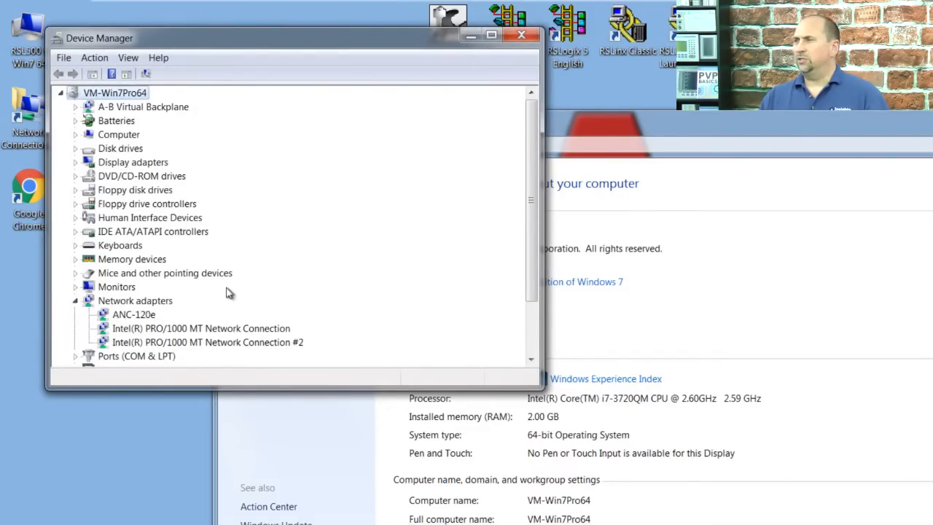
click(132, 314)
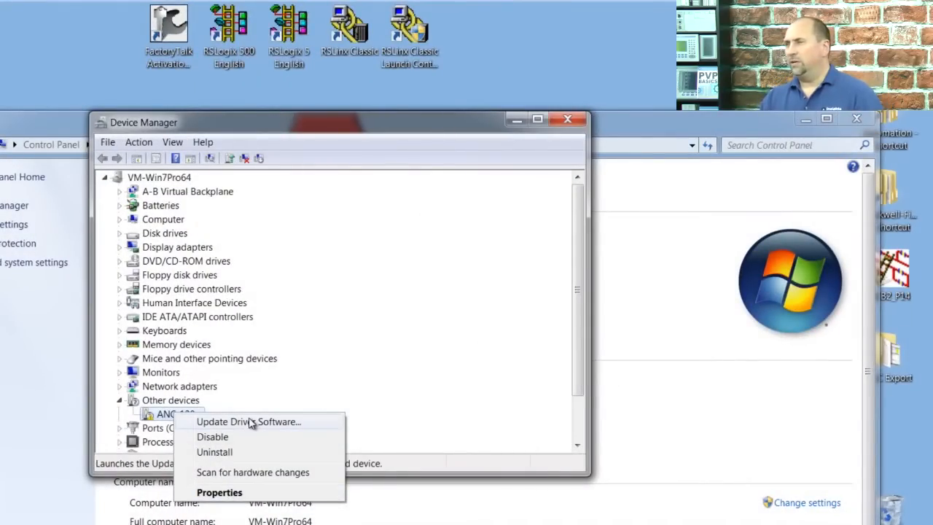
click(250, 422)
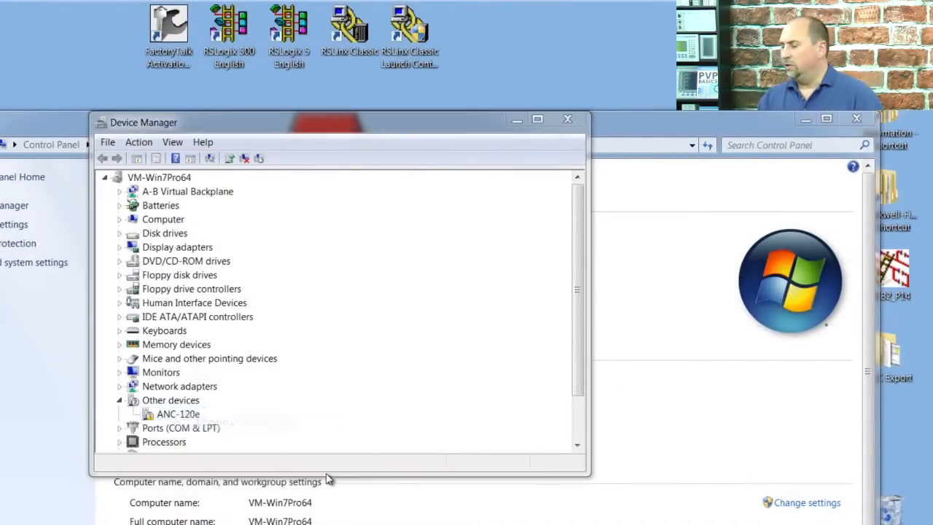
click(283, 354)
click(287, 387)
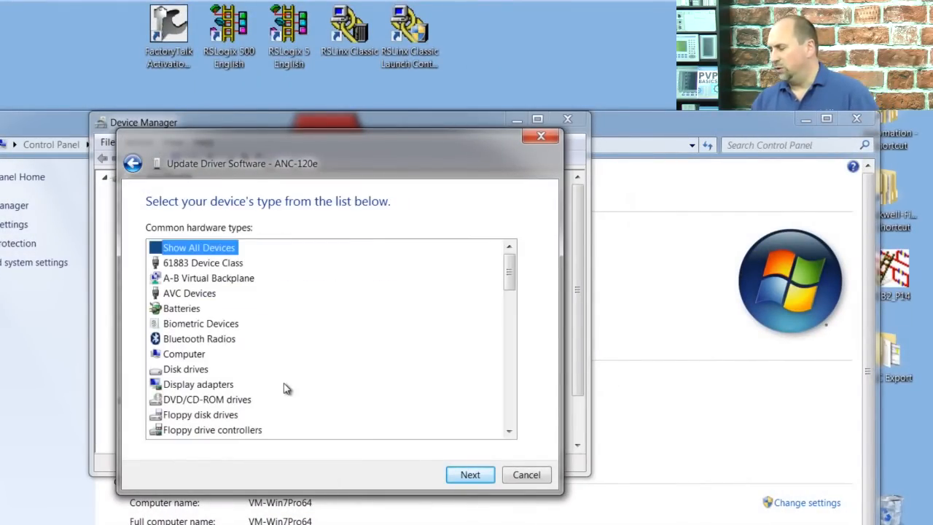
Install the Network adapters driver "Remote NDIS Compatible Device" from Microsoft Corporation for the ANC-120e.
scroll(286, 389, down, 10)
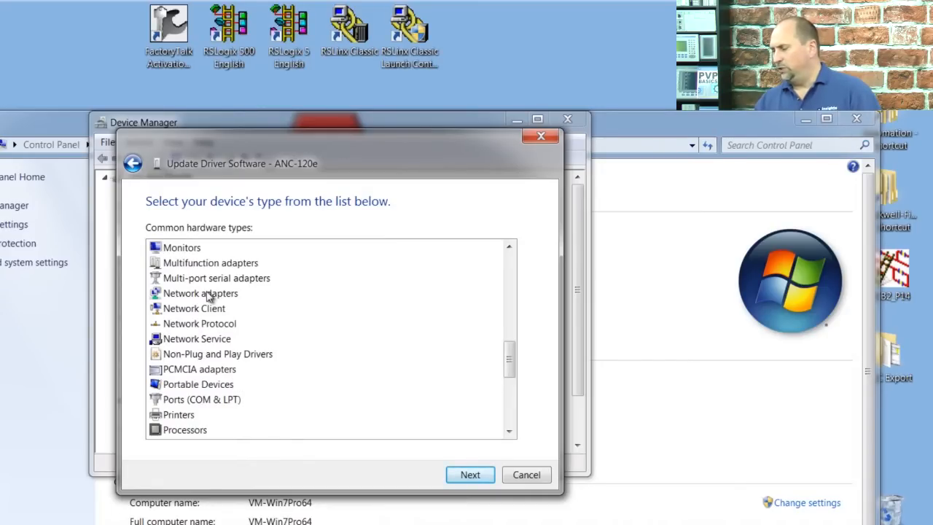
double_click(208, 295)
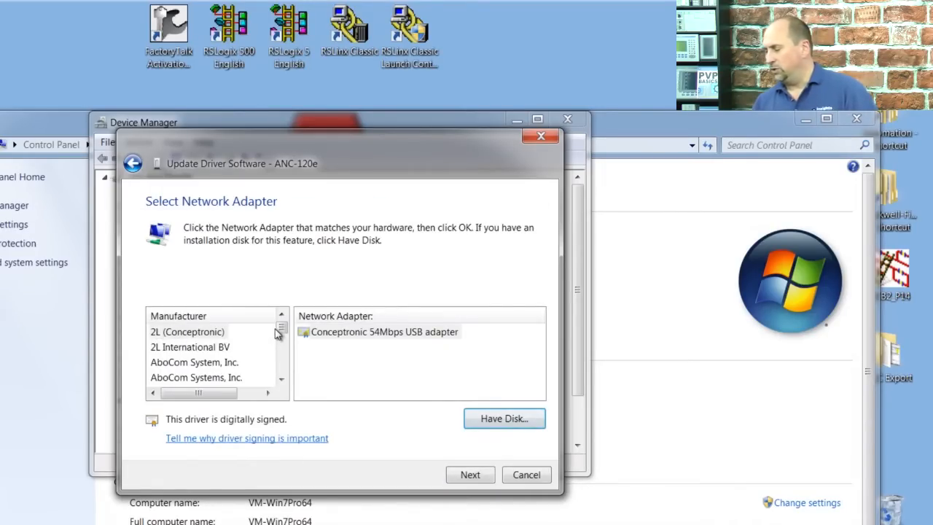
scroll(280, 333, down, 20)
scroll(284, 333, up, 3)
scroll(284, 333, up, 2)
click(227, 346)
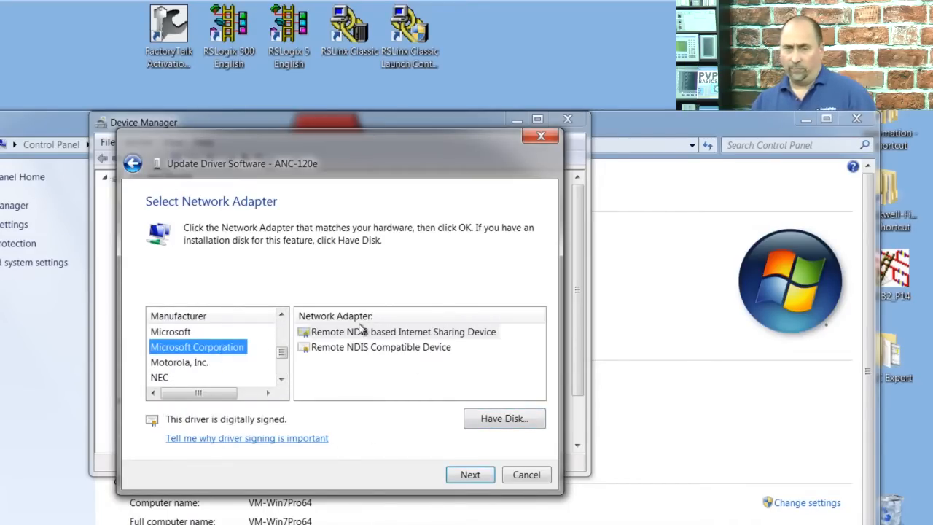
click(350, 348)
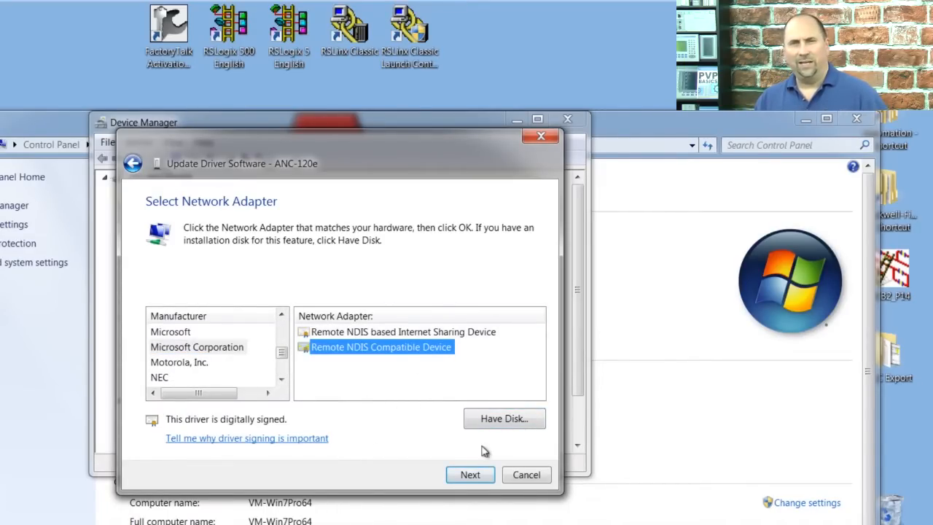
click(470, 474)
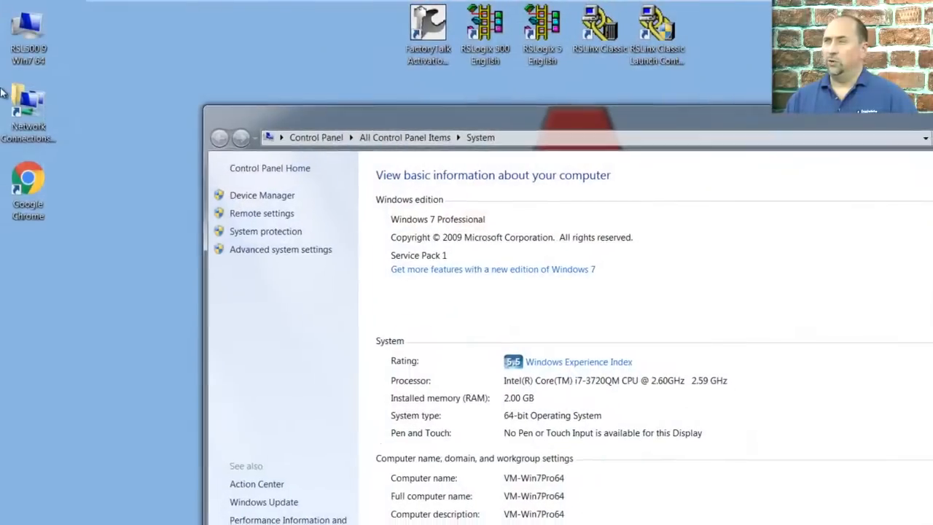
Check the TCP/IPv4 address settings of Local Area Connection 3, the ANC-120e adapter, and close its dialogs.
double_click(28, 106)
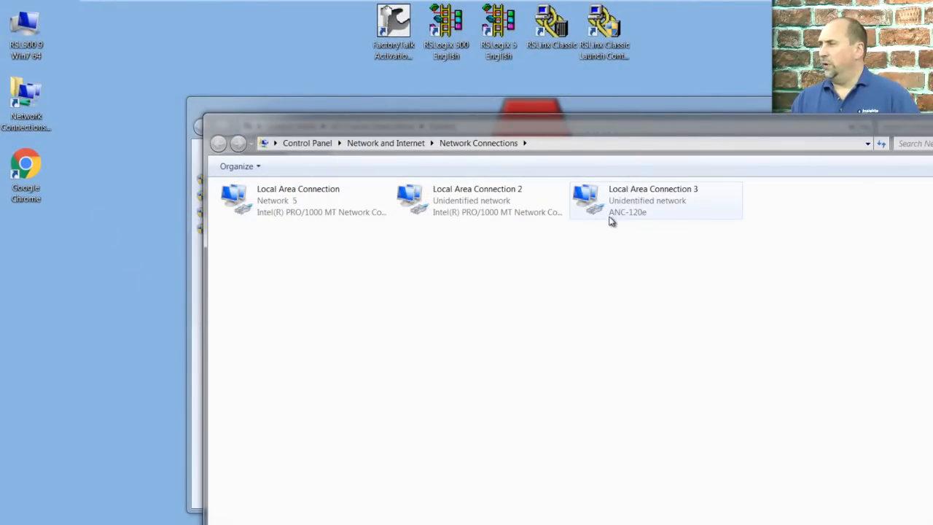
double_click(635, 212)
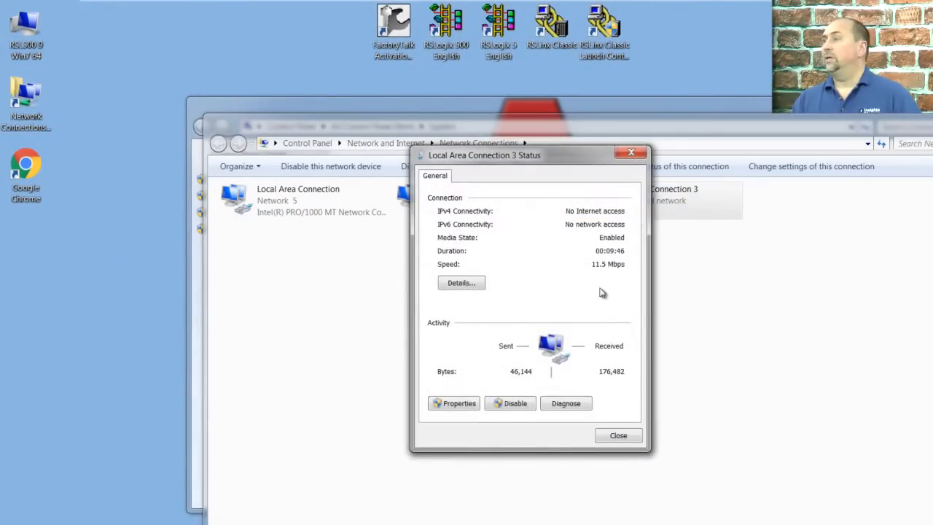
click(466, 405)
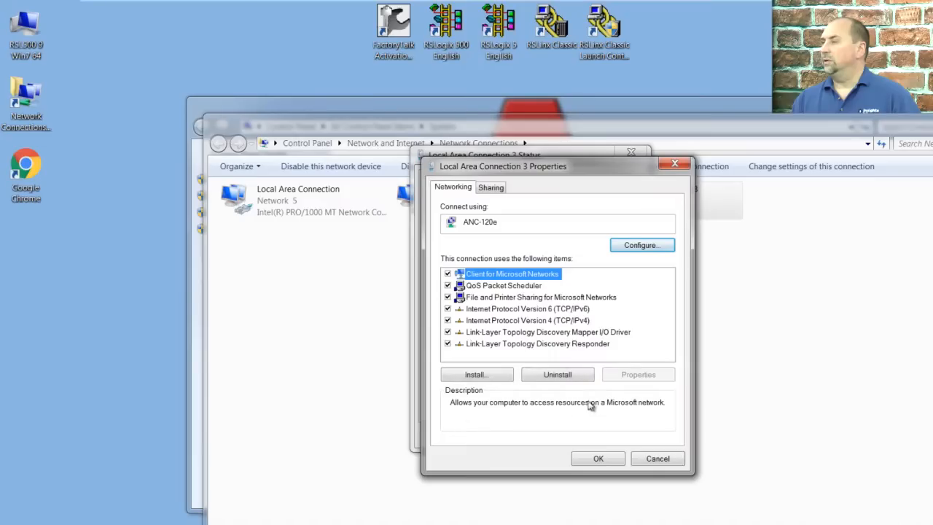
double_click(576, 322)
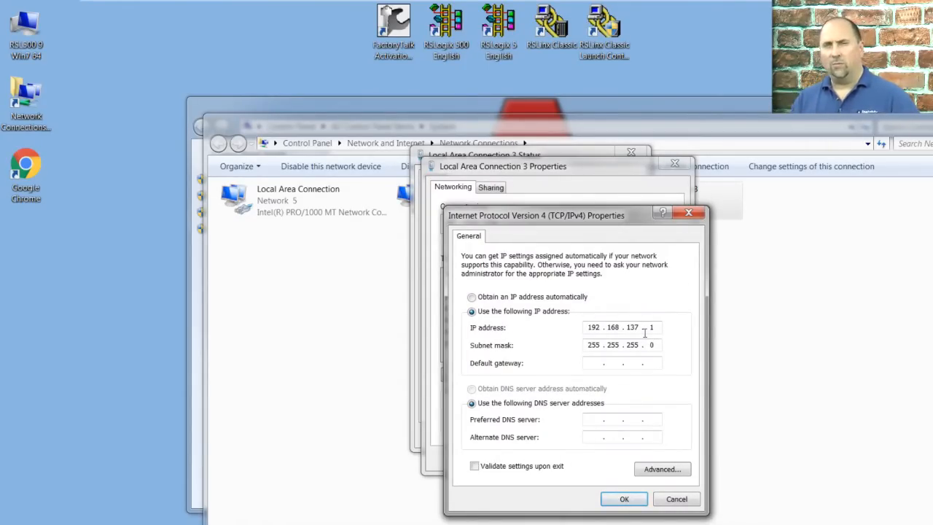
click(621, 499)
click(597, 458)
click(612, 433)
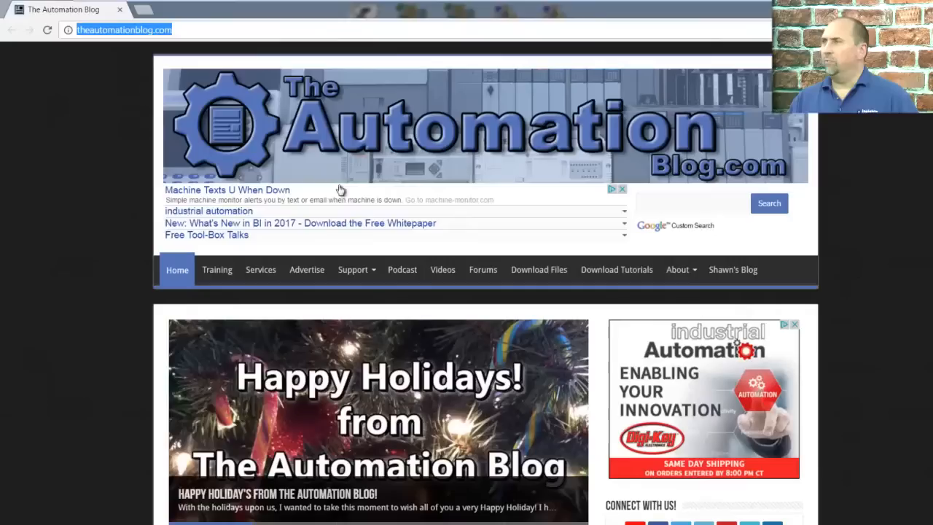
Open the ANC-120e's web page at 192.168.137.2 in a new Chrome tab.
click(144, 10)
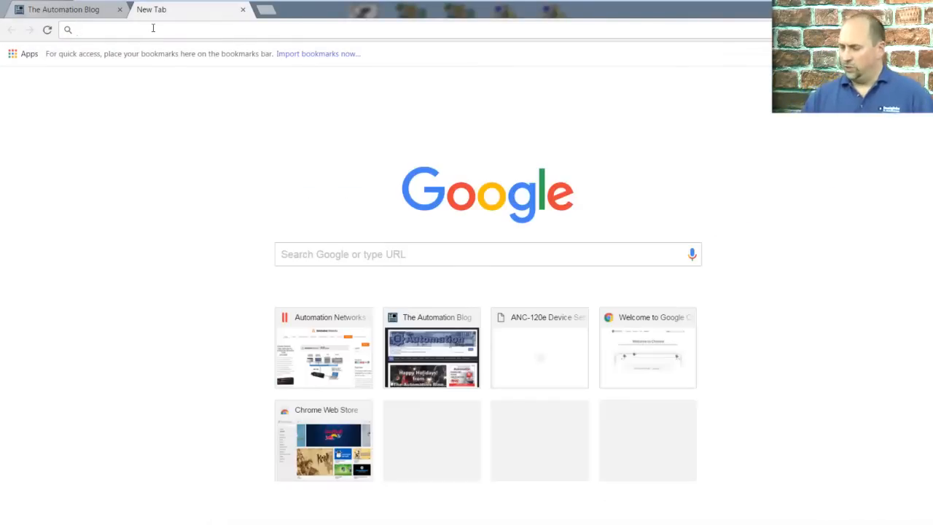
text(192)
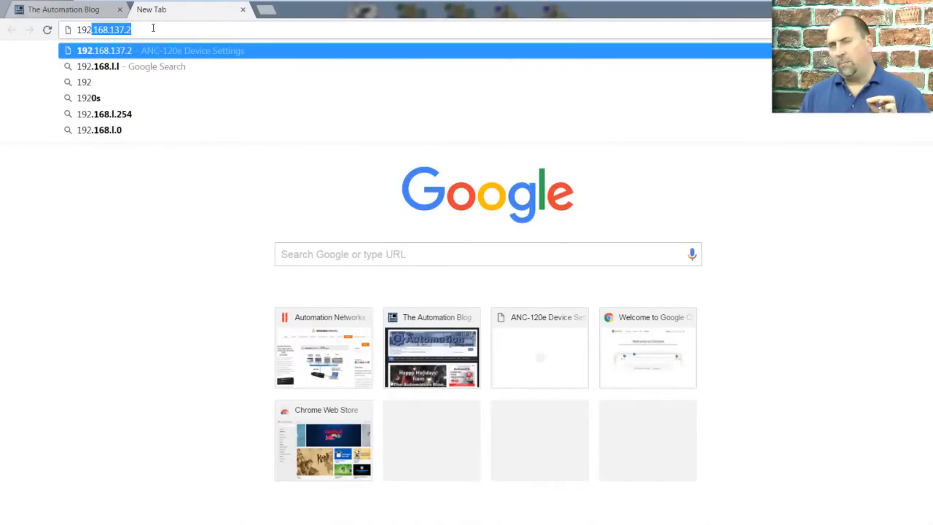
text(.)
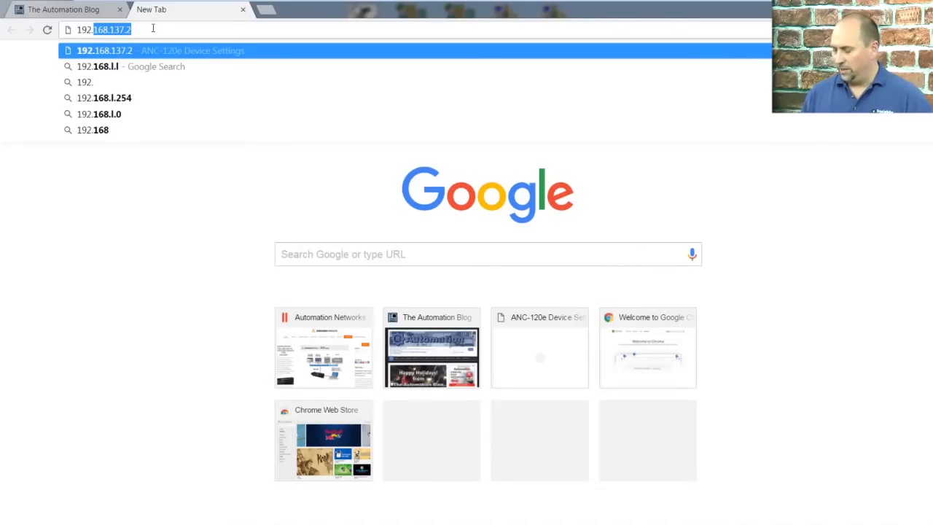
text(168.137.2)
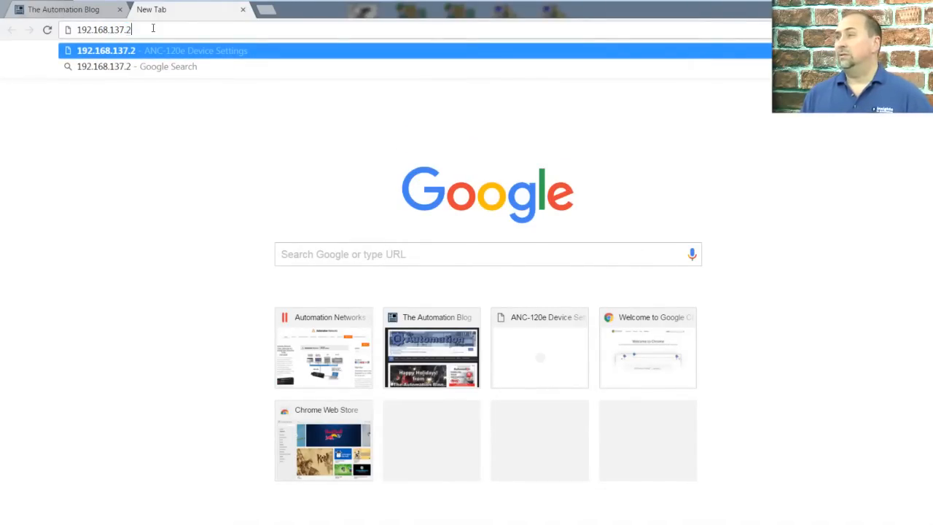
key(Return)
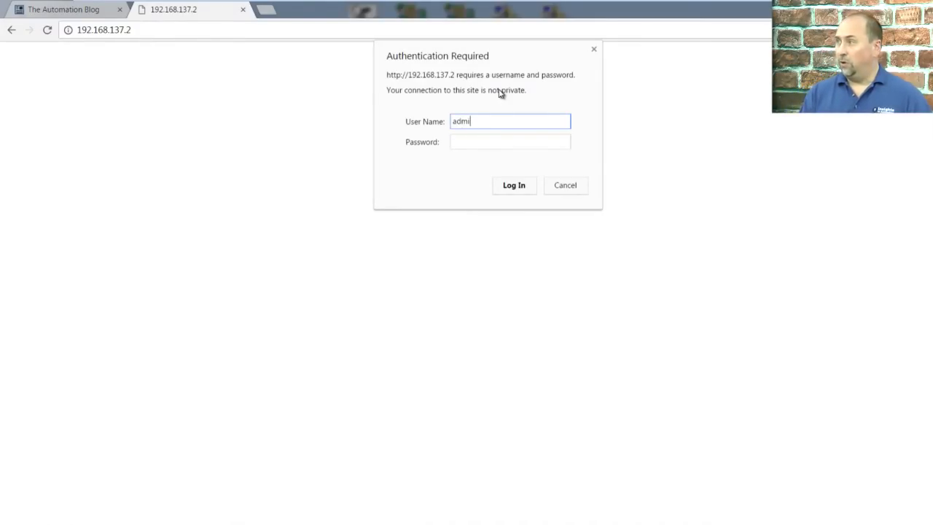
Log in to the device page as admin with the account password and let the browser save the login.
text(admin)
key(Tab)
text(*******)
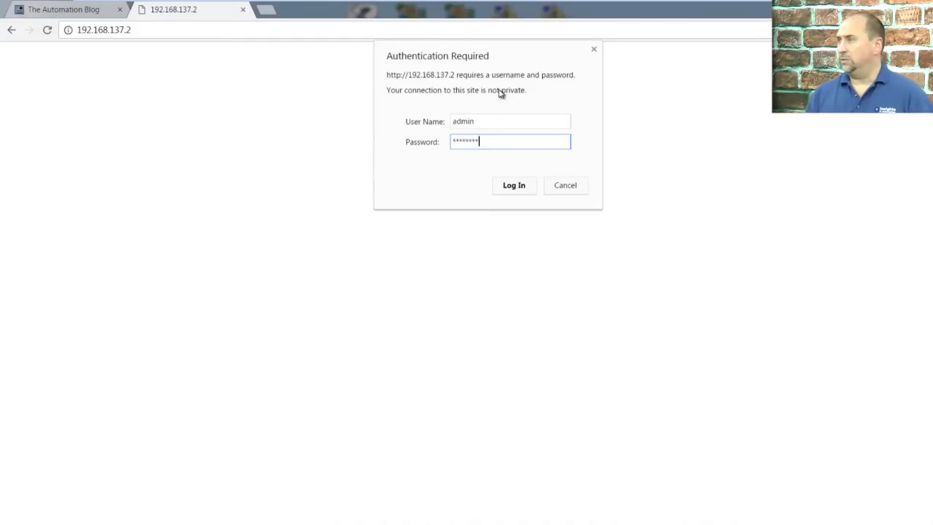
click(511, 185)
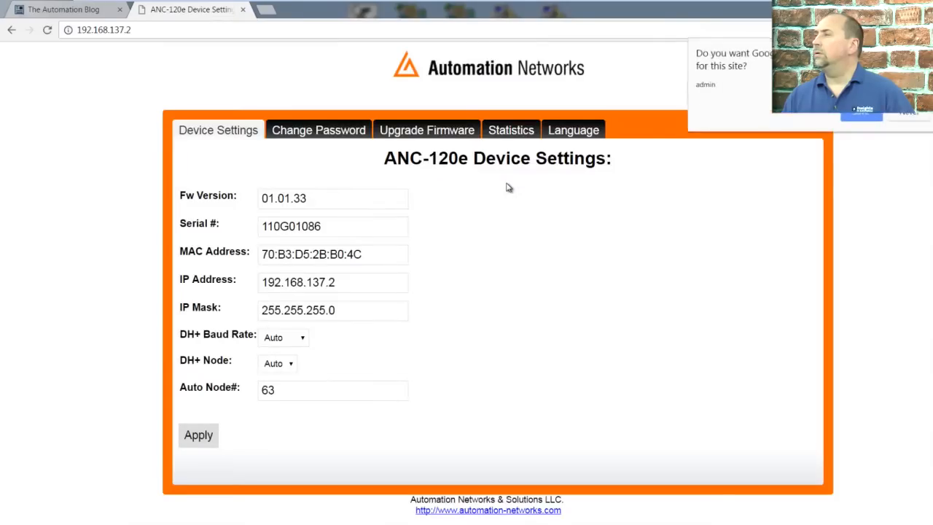
click(877, 116)
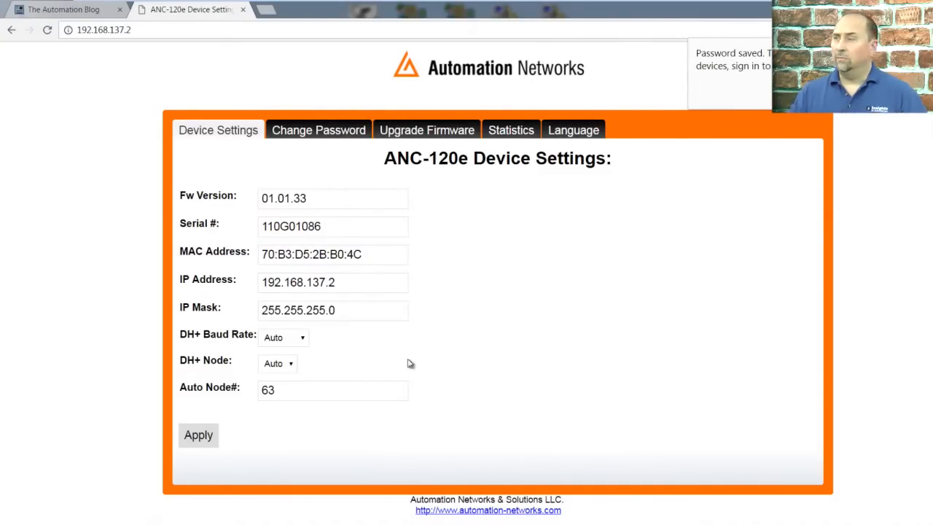
Set the DH+ Node to 62, apply the device settings and acknowledge the reboot notice.
double_click(277, 394)
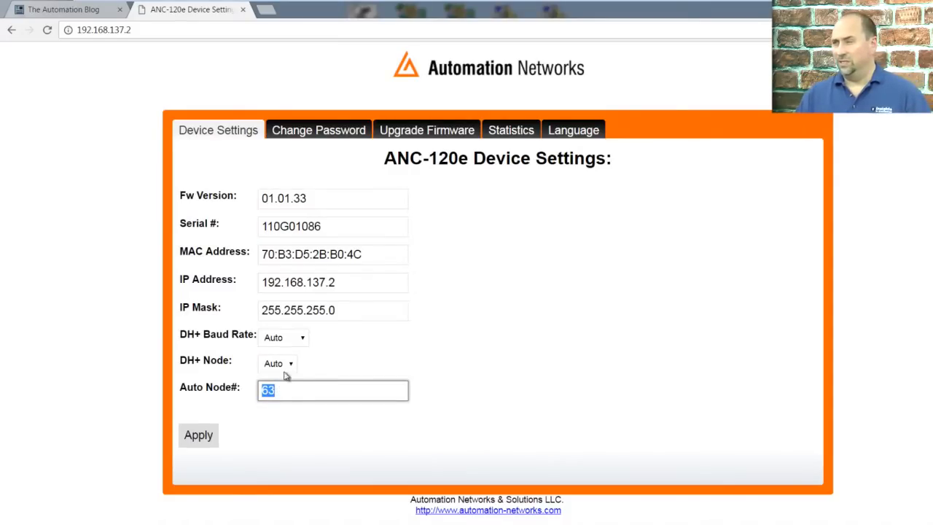
click(292, 366)
click(301, 245)
click(287, 363)
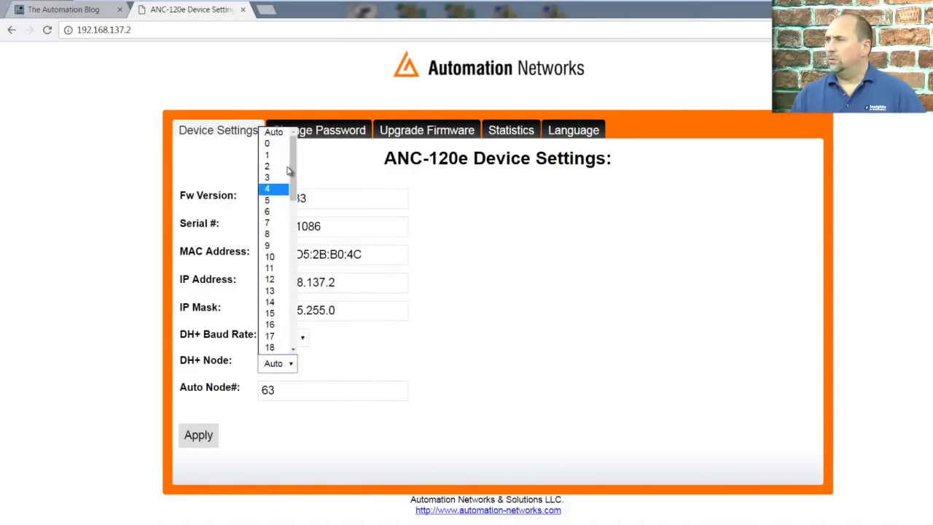
drag(293, 194, 296, 328)
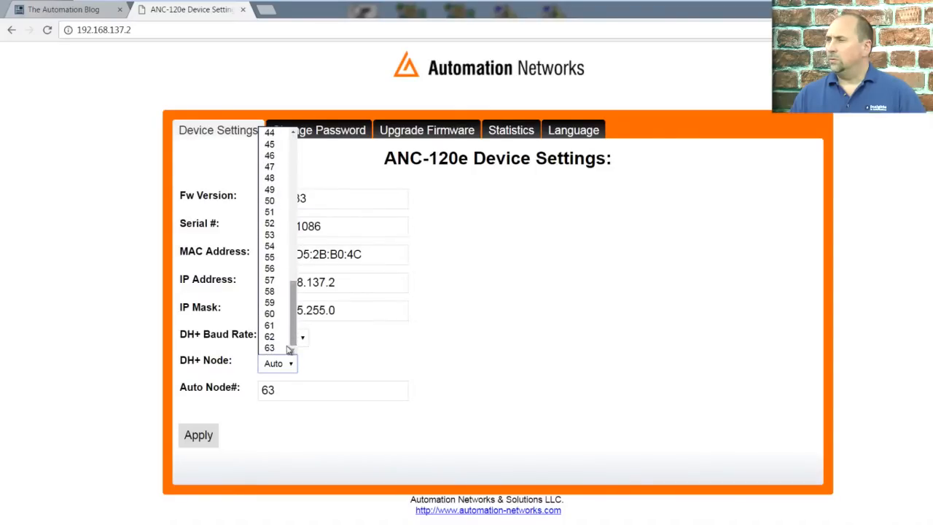
click(270, 331)
click(199, 435)
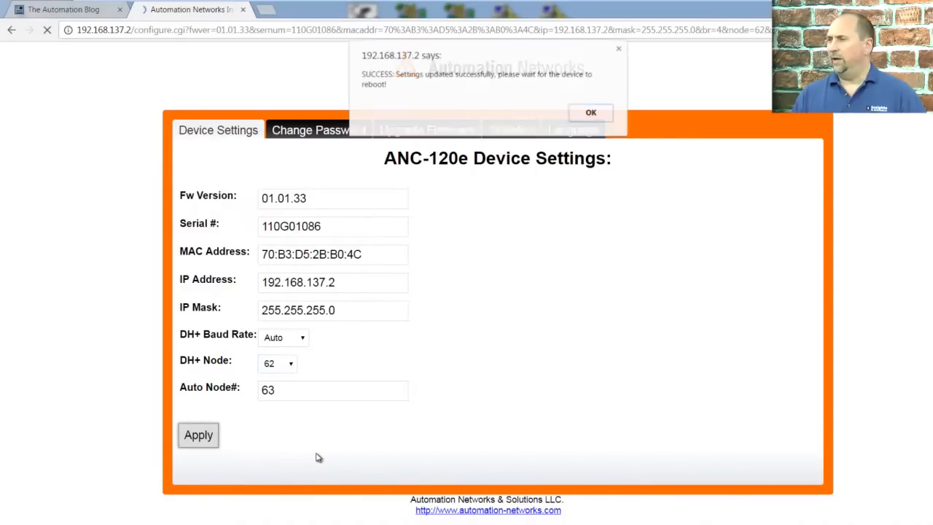
click(589, 113)
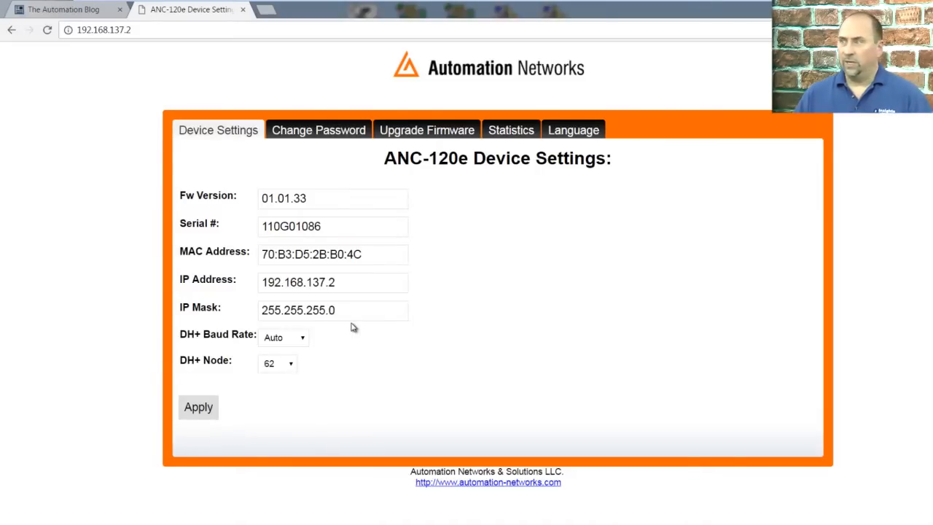
Leave the browser, launch RSLinx Classic and open its driver configuration.
click(924, 7)
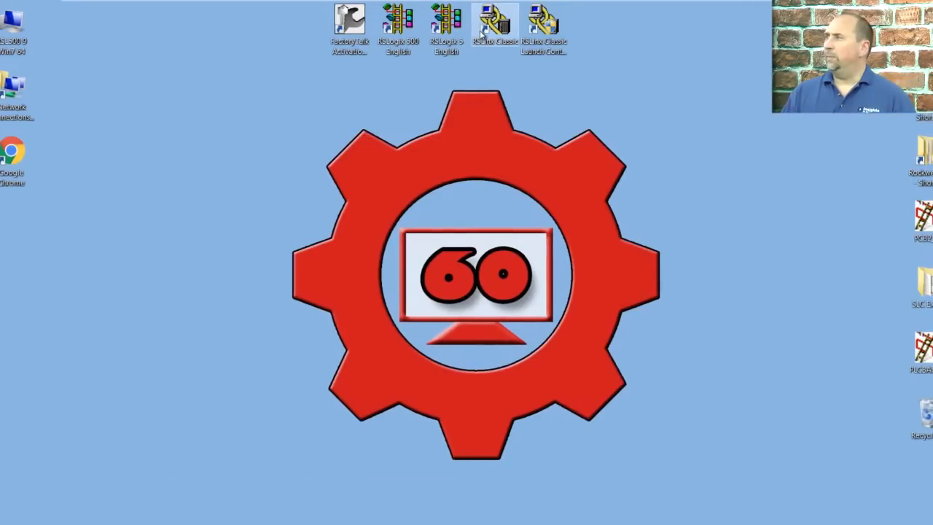
double_click(483, 27)
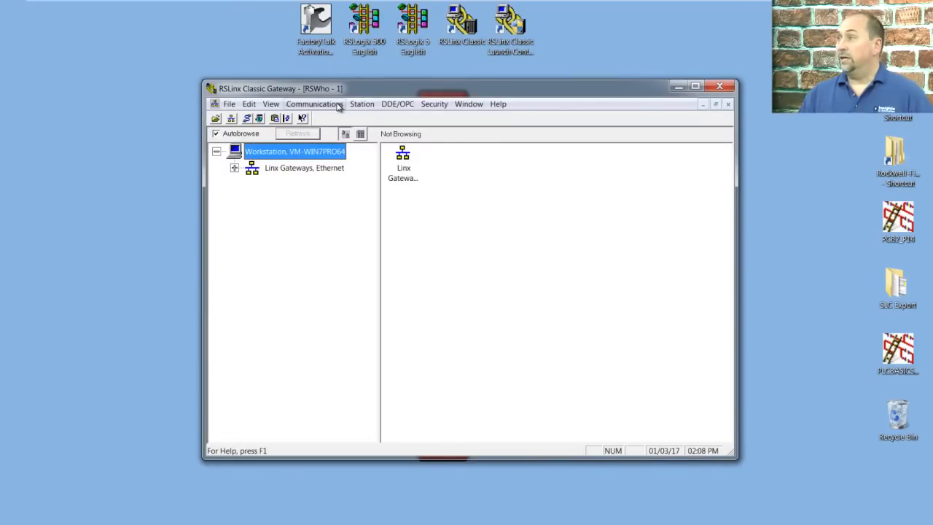
click(315, 104)
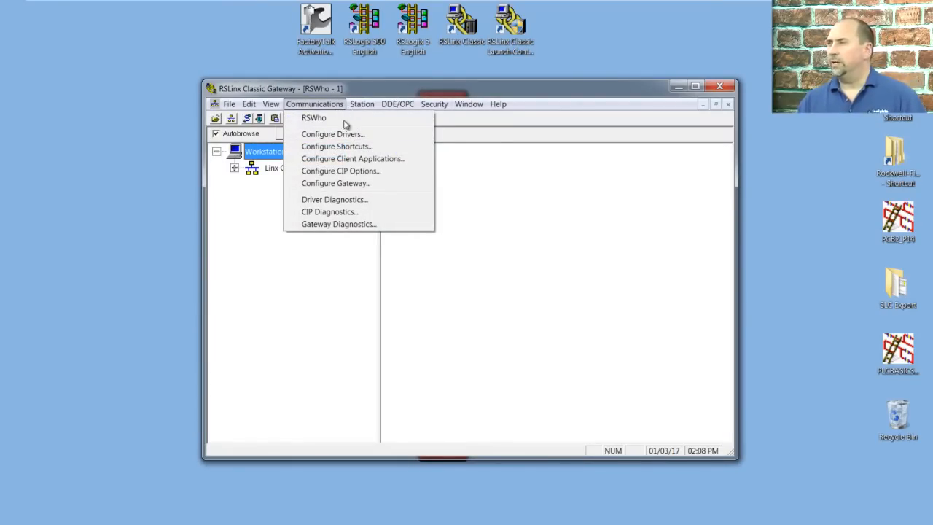
click(333, 134)
Add a Remote Devices via Linx Gateway driver with the default name and server IP address 192.168.137.2.
click(447, 199)
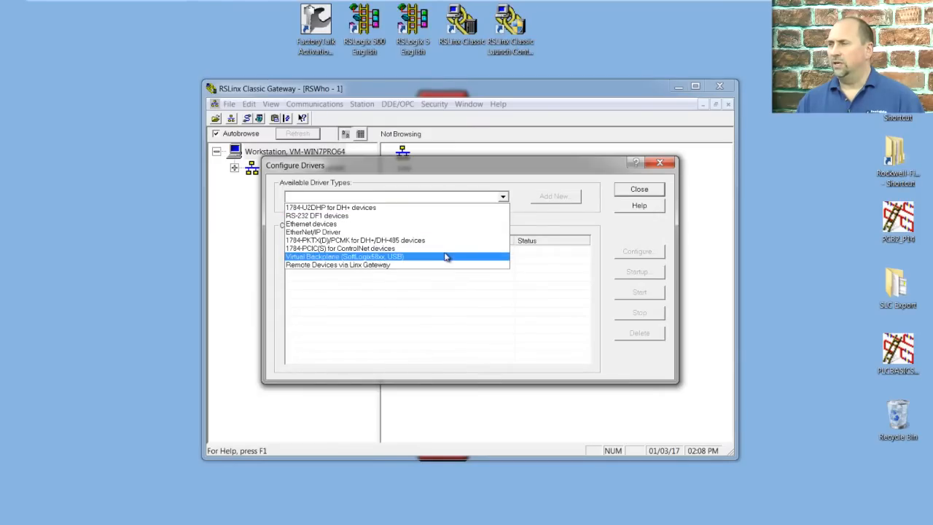
click(301, 265)
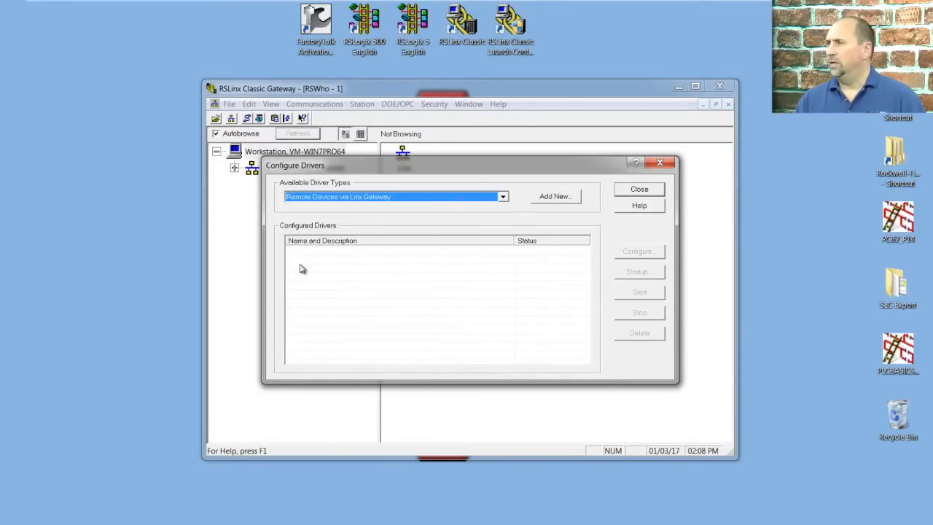
click(565, 198)
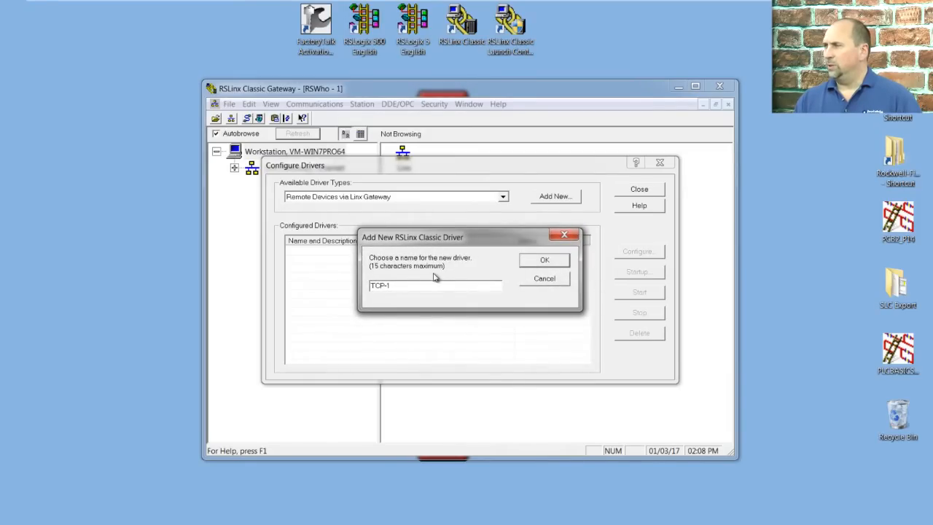
click(544, 261)
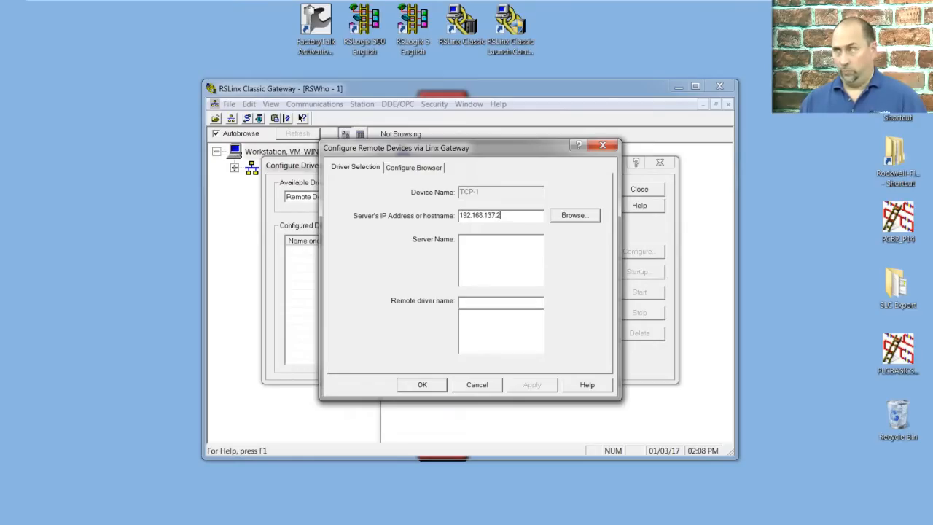
click(428, 384)
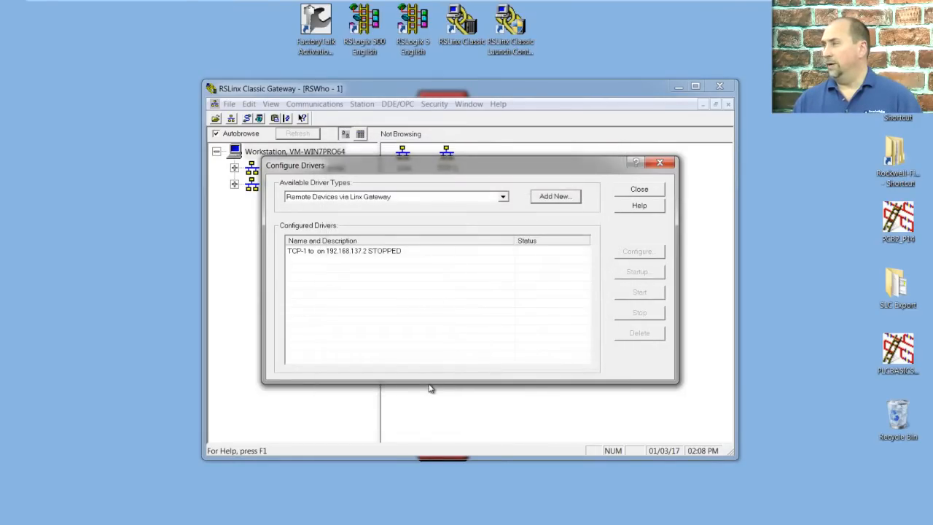
click(639, 189)
Browse the new Ethernet driver through the ANC-120e's backplane and 1756-DHRIO module to the channel A Data Highway Plus network.
click(303, 185)
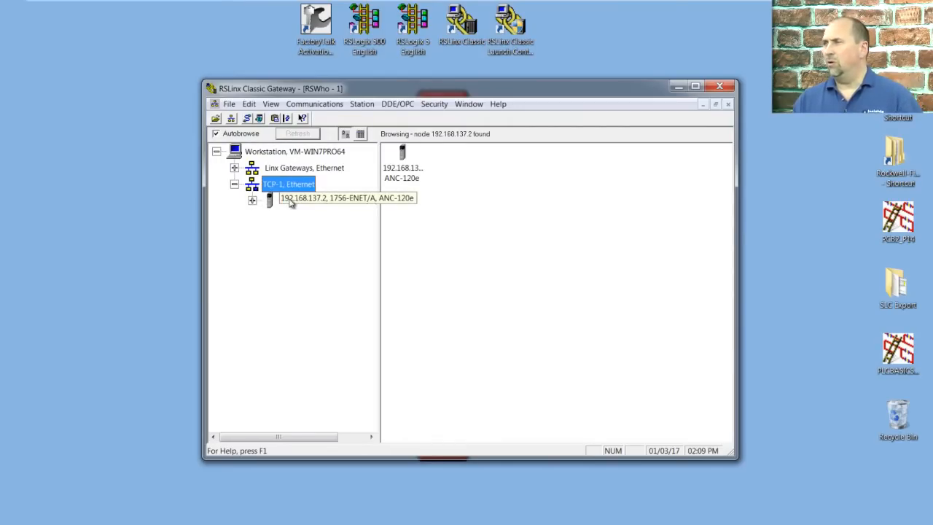
click(251, 201)
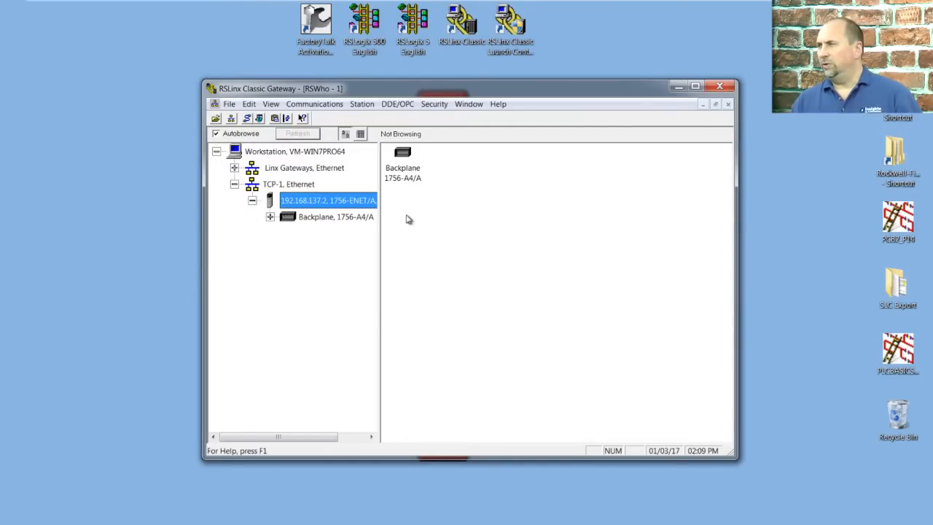
click(270, 216)
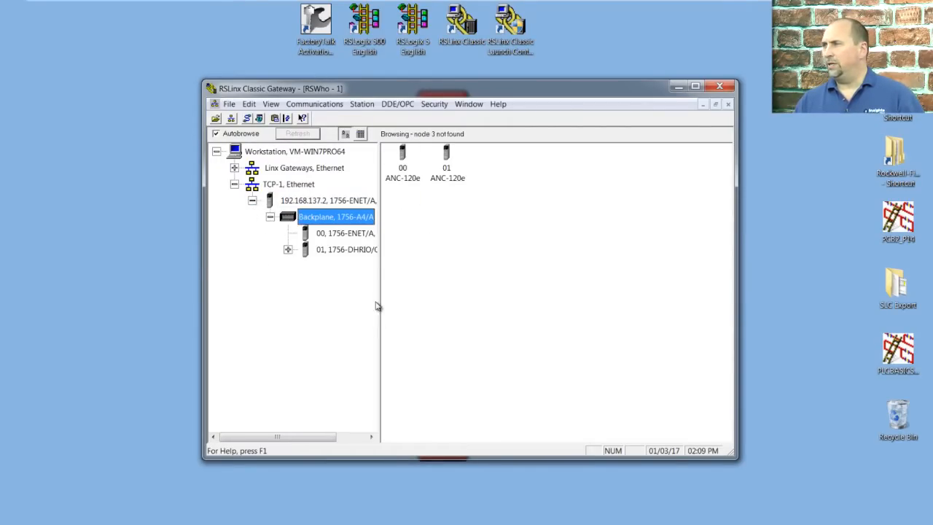
click(288, 250)
drag(380, 335, 435, 335)
click(306, 266)
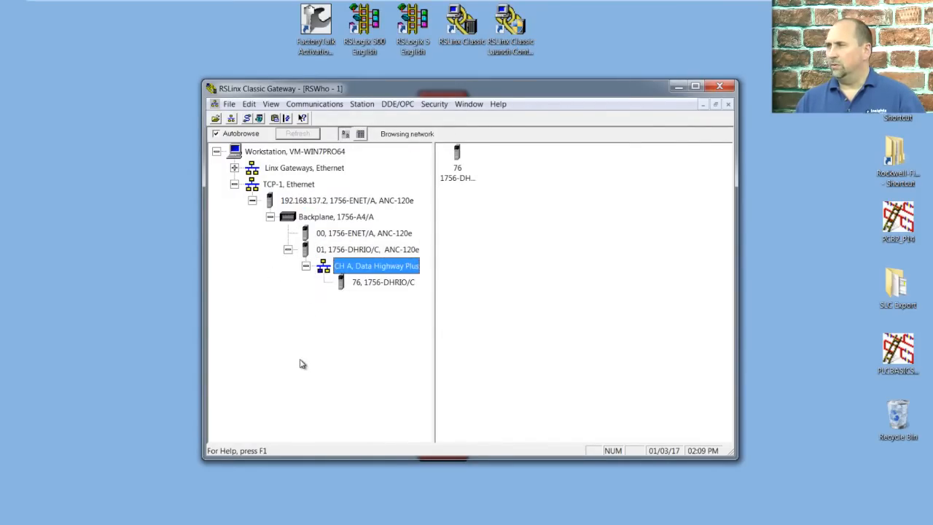